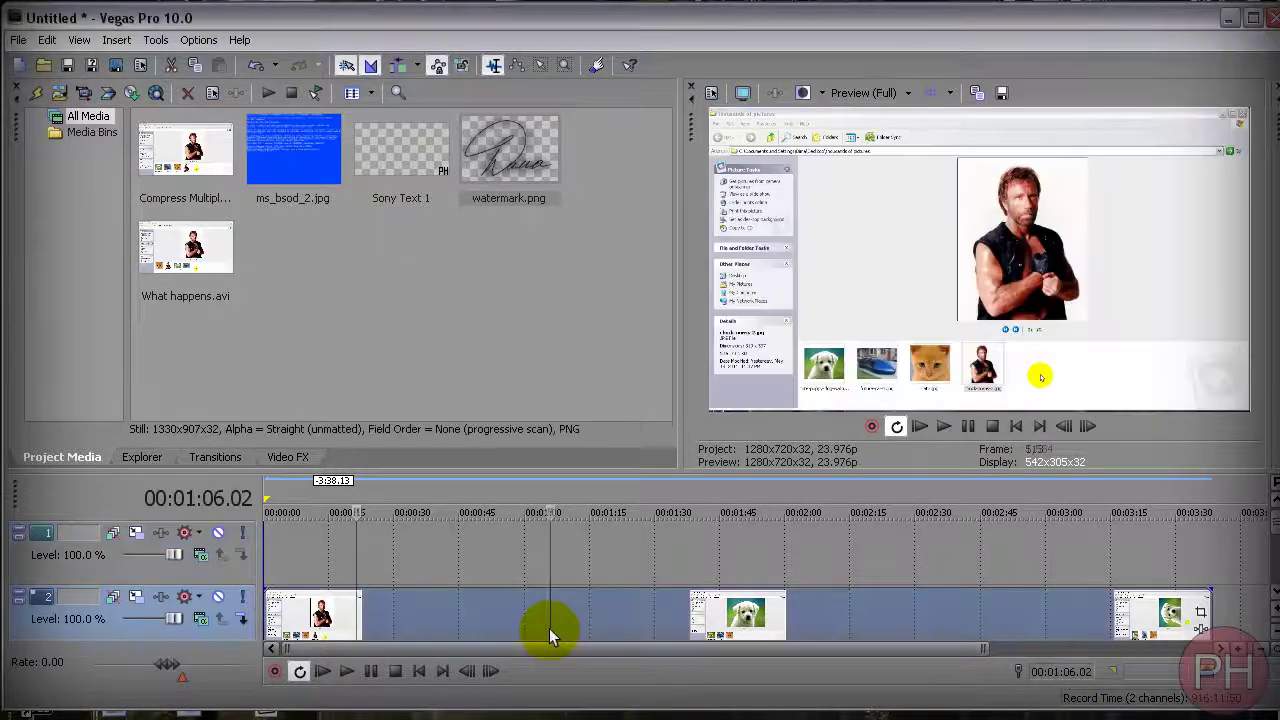
Move the playhead to 00:00:47.05 and select the Sony Text 1 media item.
click(492, 628)
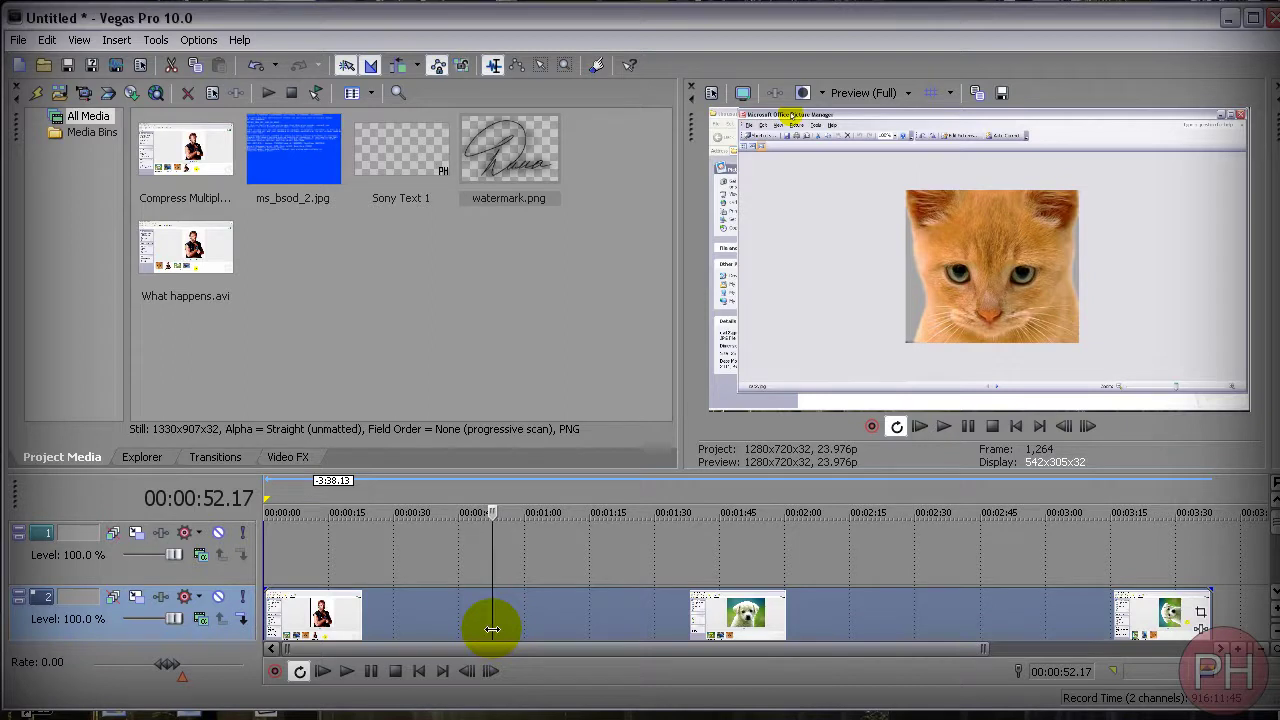
click(467, 625)
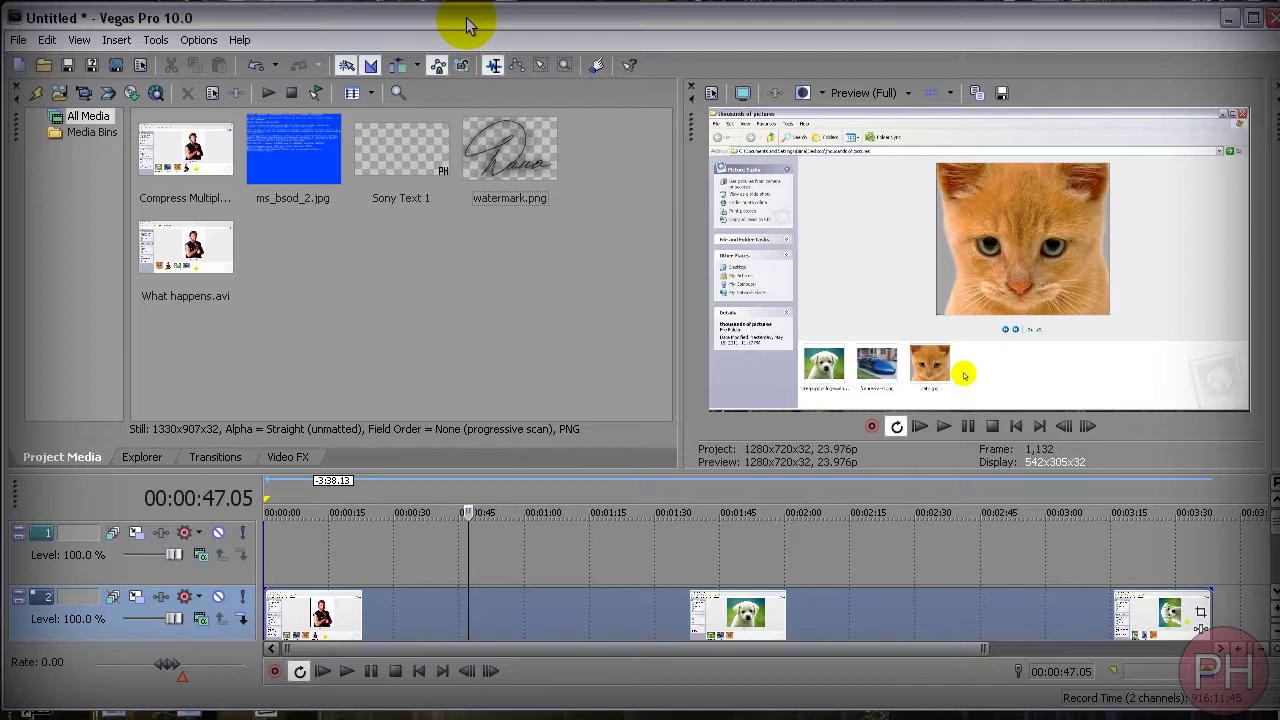
click(390, 138)
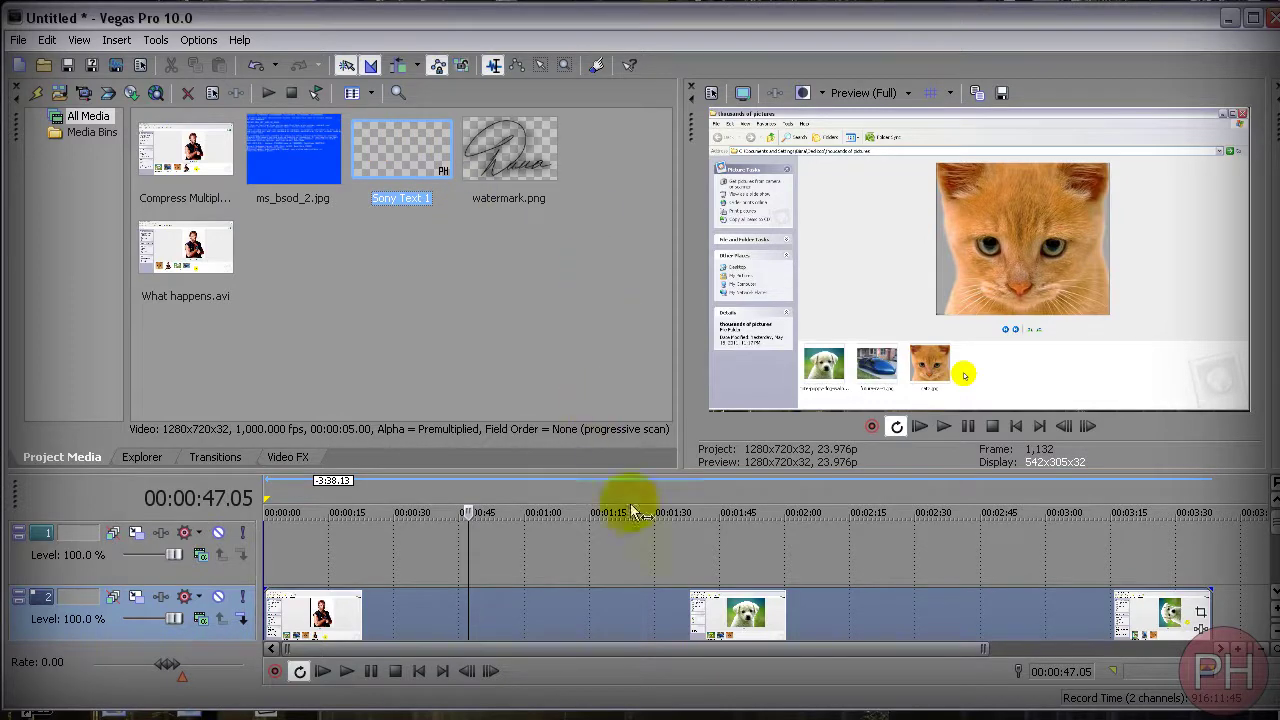
Delete the empty top Track 1, enlarge the timeline track area, and clear the media selection.
click(239, 562)
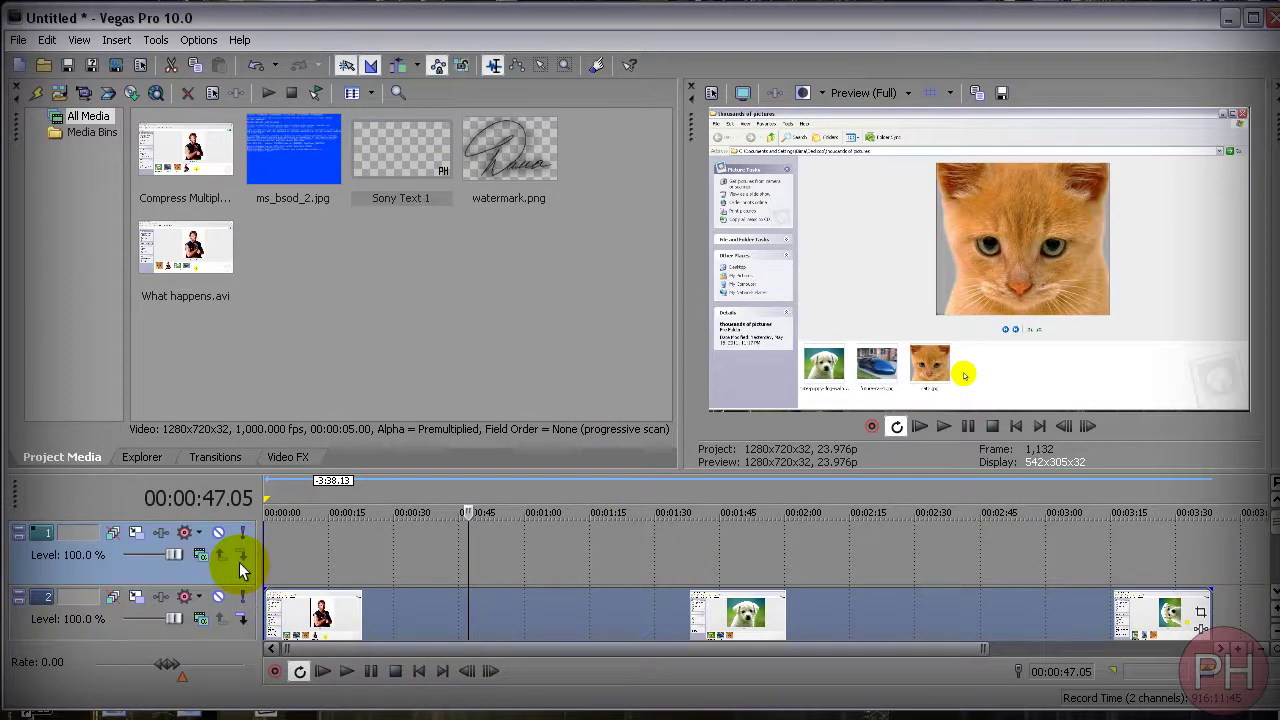
key(Delete)
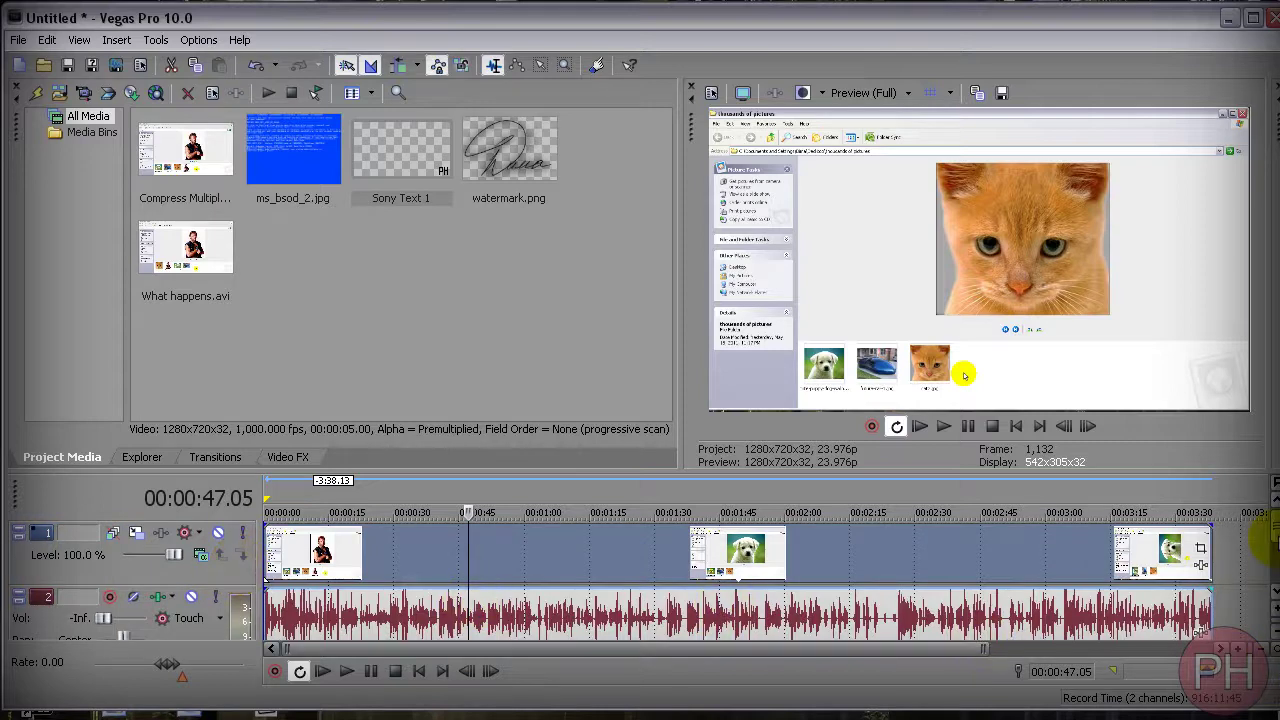
scroll(1268, 575, down, 1)
scroll(1268, 575, up, 1)
scroll(1268, 575, down, 1)
scroll(1268, 575, up, 1)
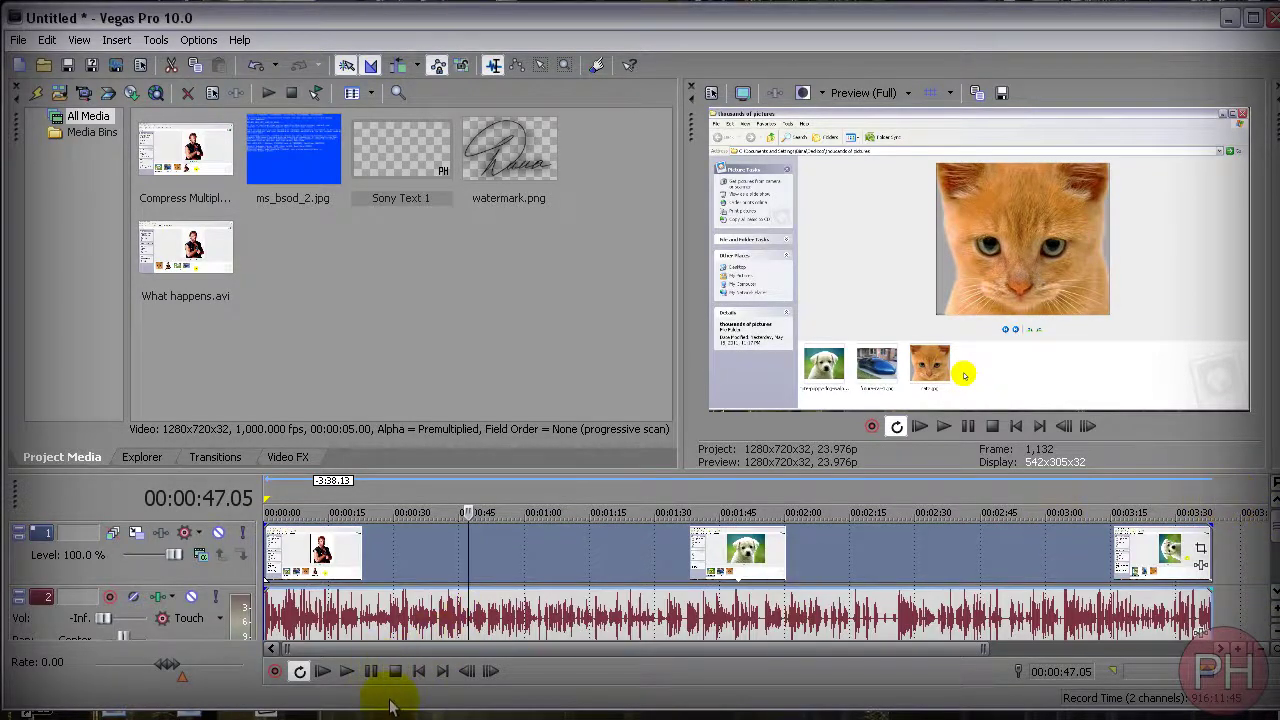
drag(390, 707, 386, 712)
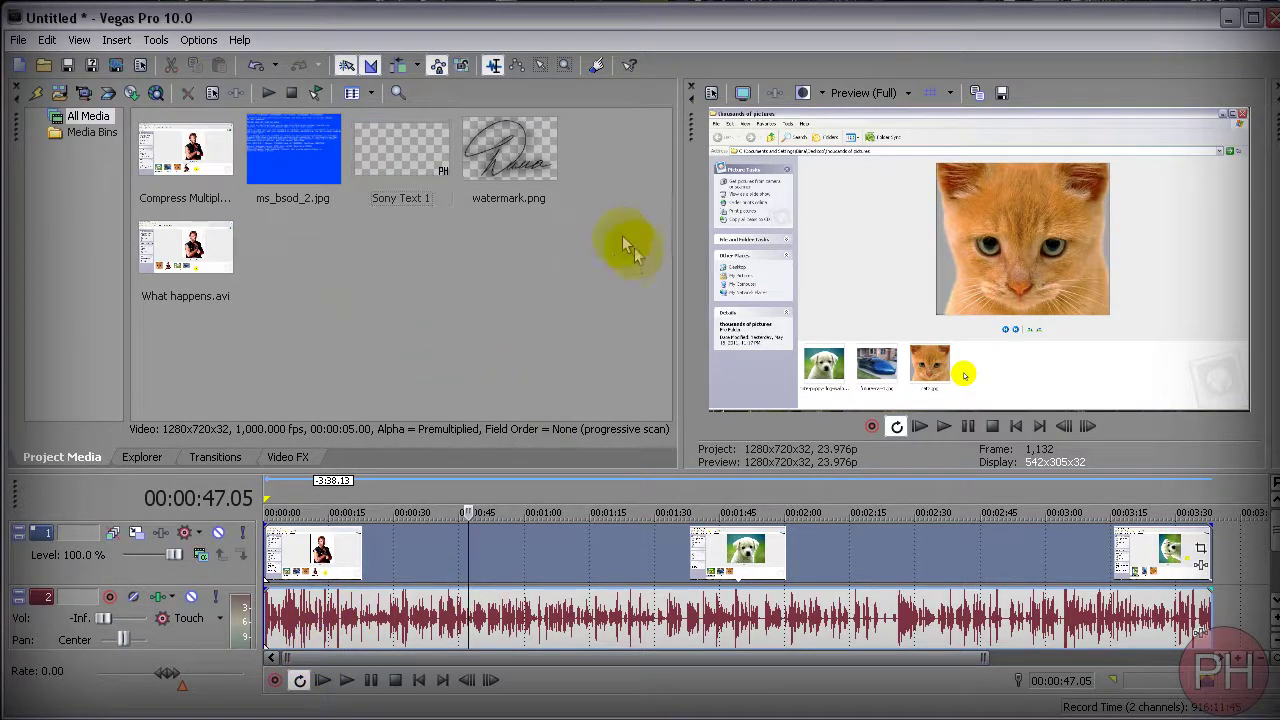
drag(631, 267, 130, 150)
click(452, 259)
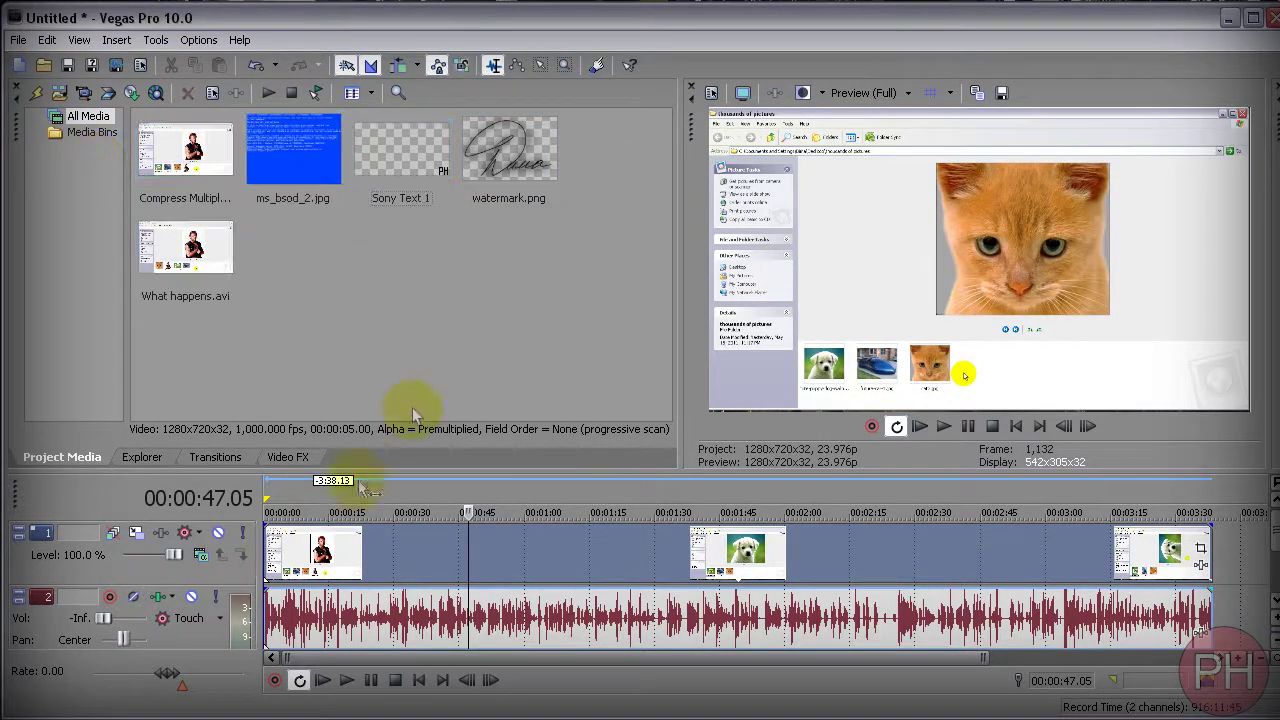
Insert a new video track above the clip's track and return the playhead to the project start.
click(436, 570)
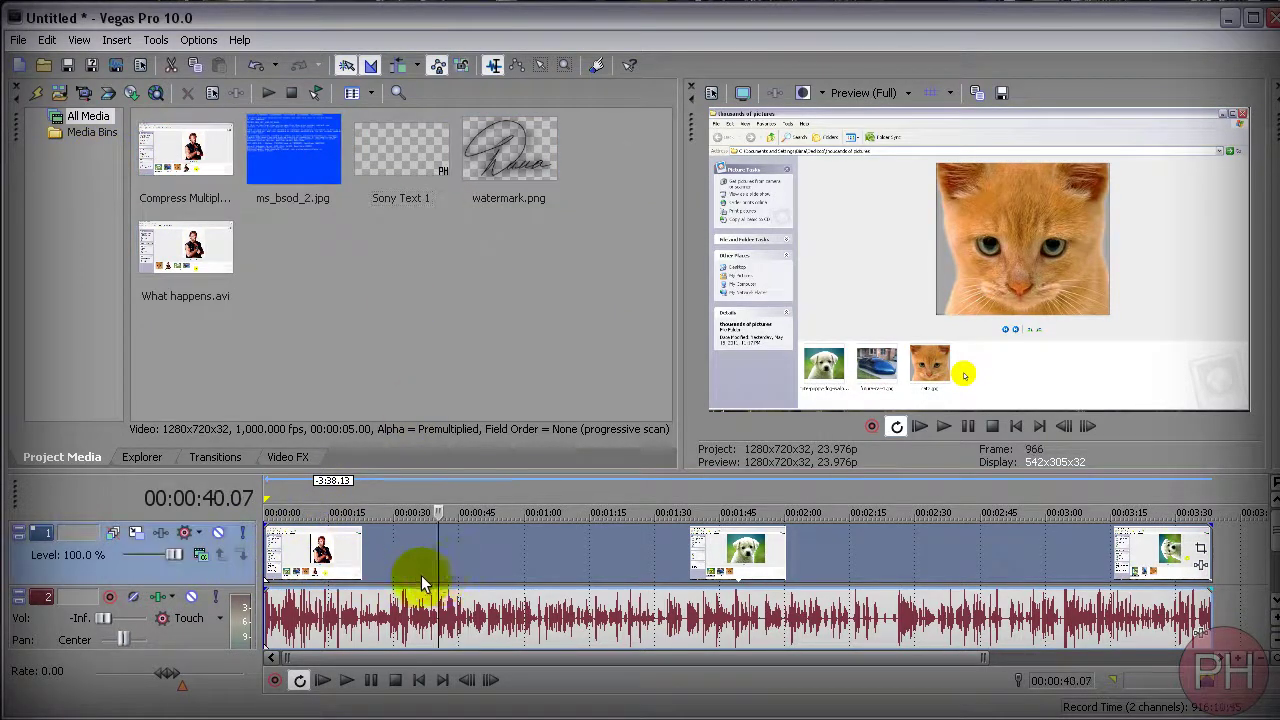
right_click(119, 565)
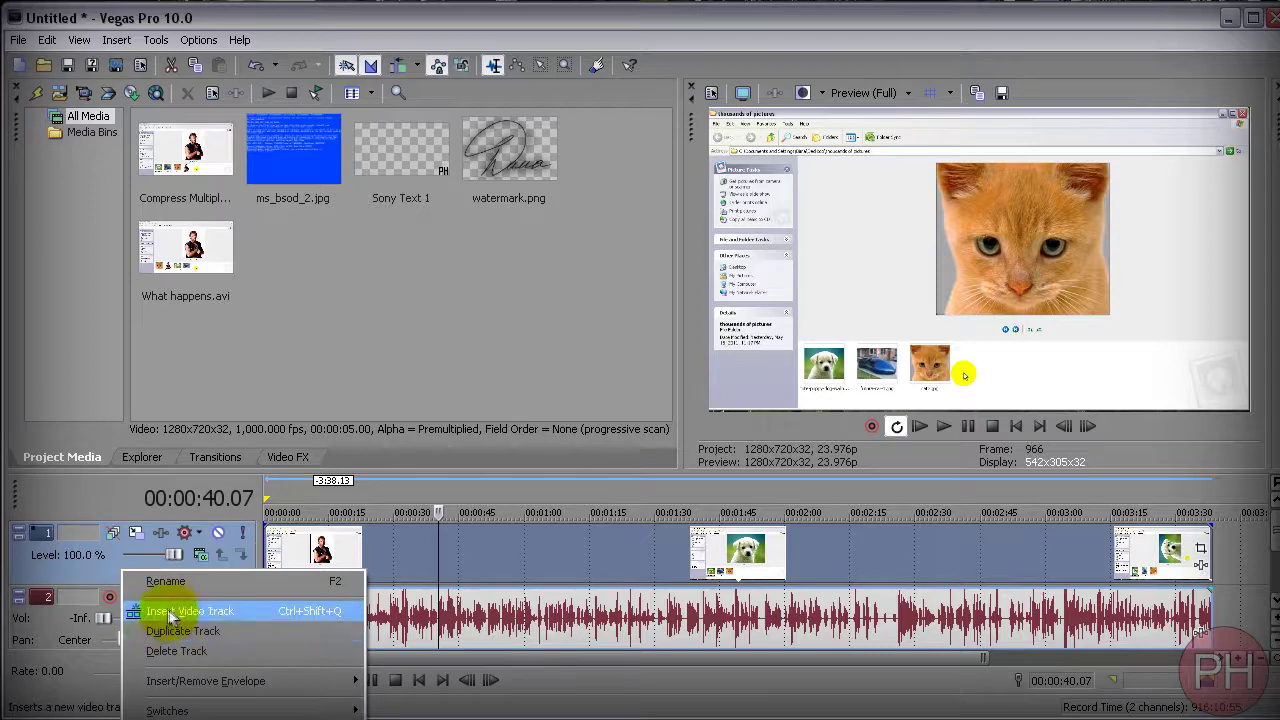
click(250, 612)
click(263, 563)
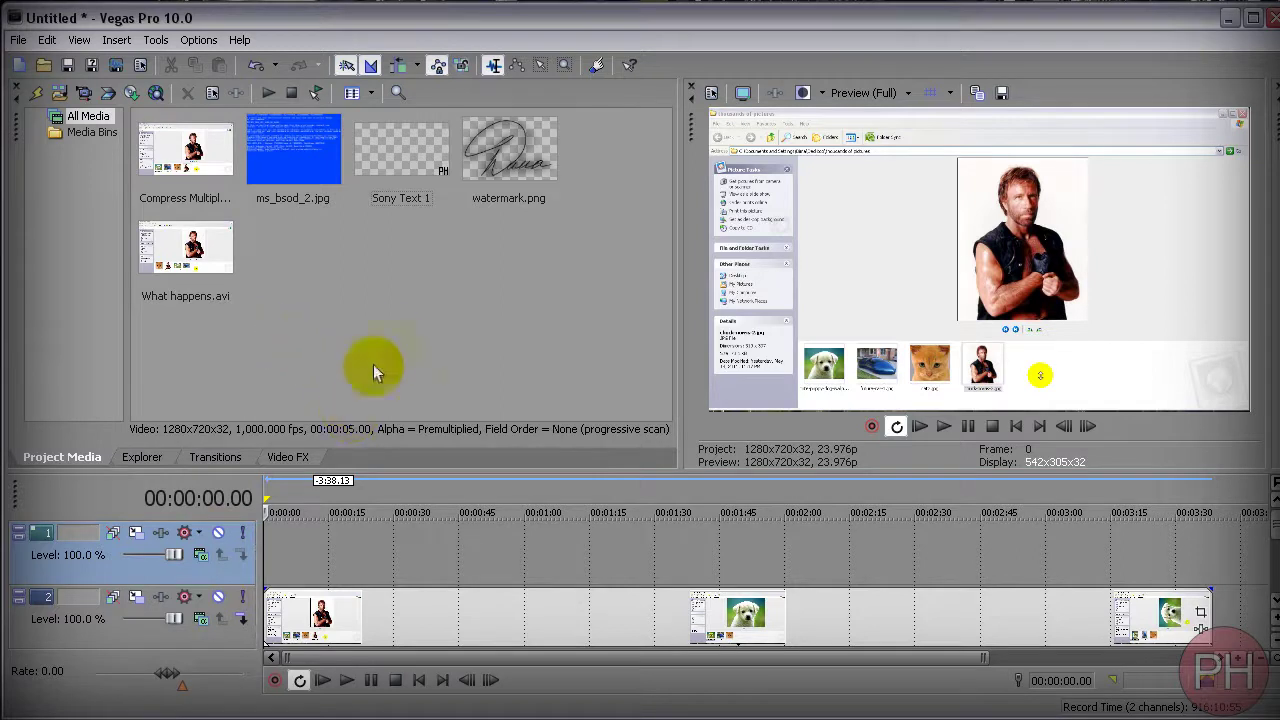
click(539, 178)
Place watermark.png at 00:00:00 on the new top track.
click(534, 271)
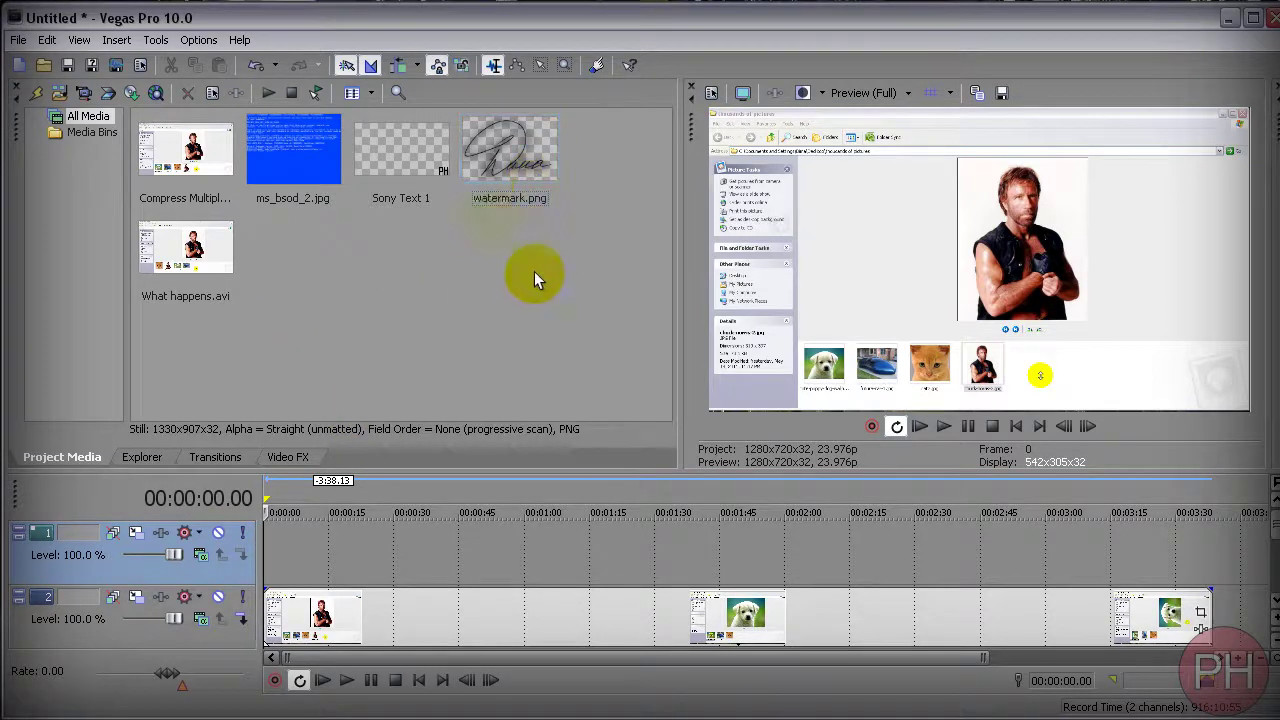
mouse_move(490, 178)
mouse_down()
mouse_move(493, 165)
mouse_move(825, 320)
mouse_move(860, 475)
mouse_move(838, 548)
mouse_move(352, 592)
mouse_move(271, 535)
mouse_move(268, 548)
mouse_up()
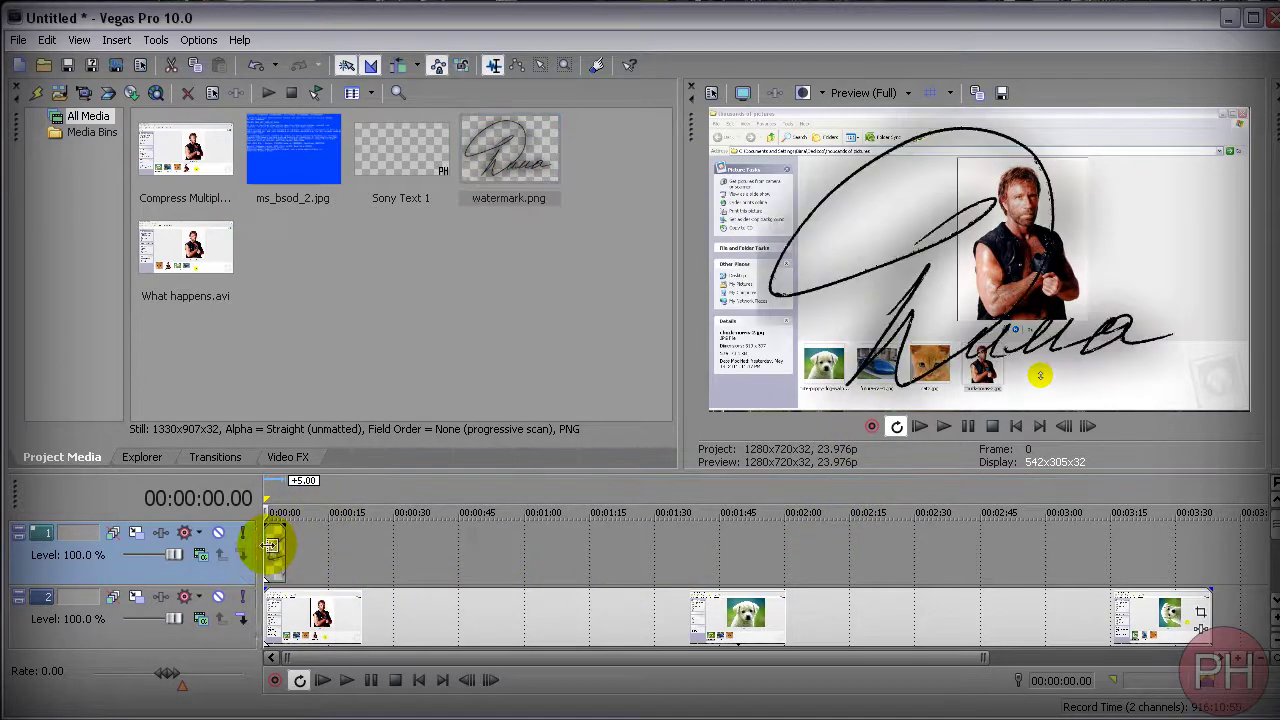
click(270, 546)
key(space)
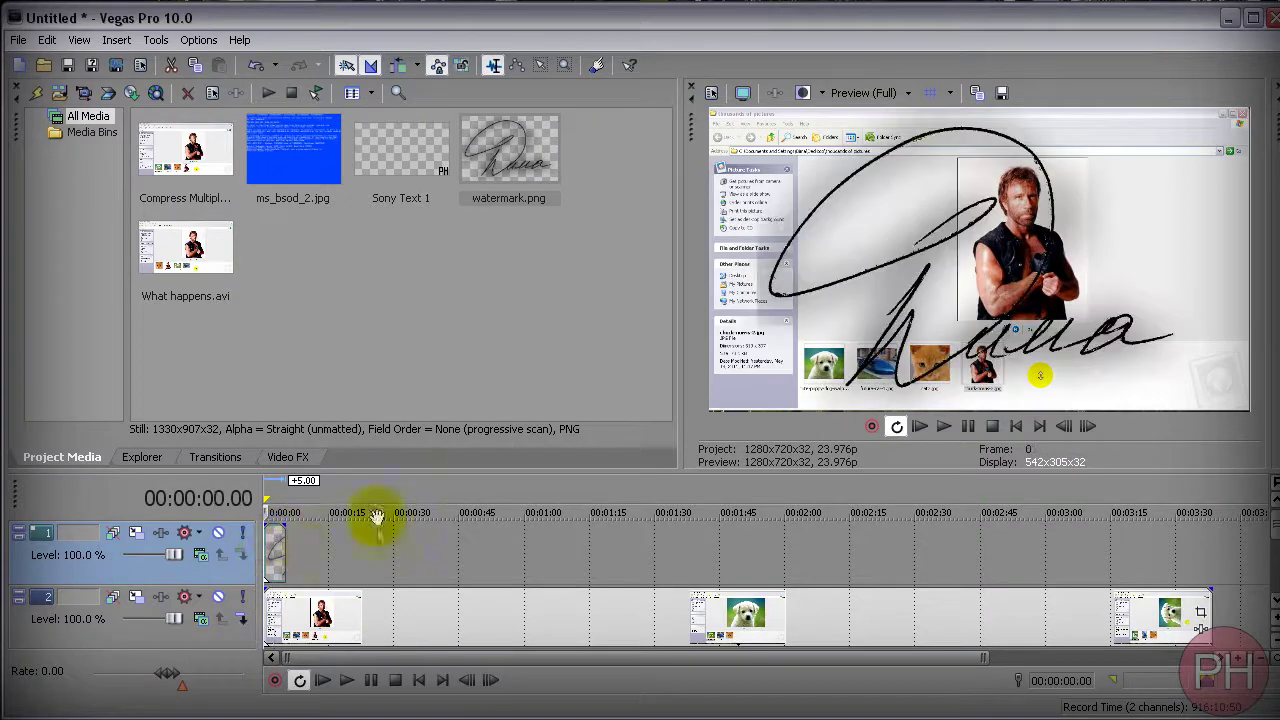
Extend the watermark event to the video's end and scrub near 00:02:18.04 to check the overlay.
drag(284, 560, 1210, 563)
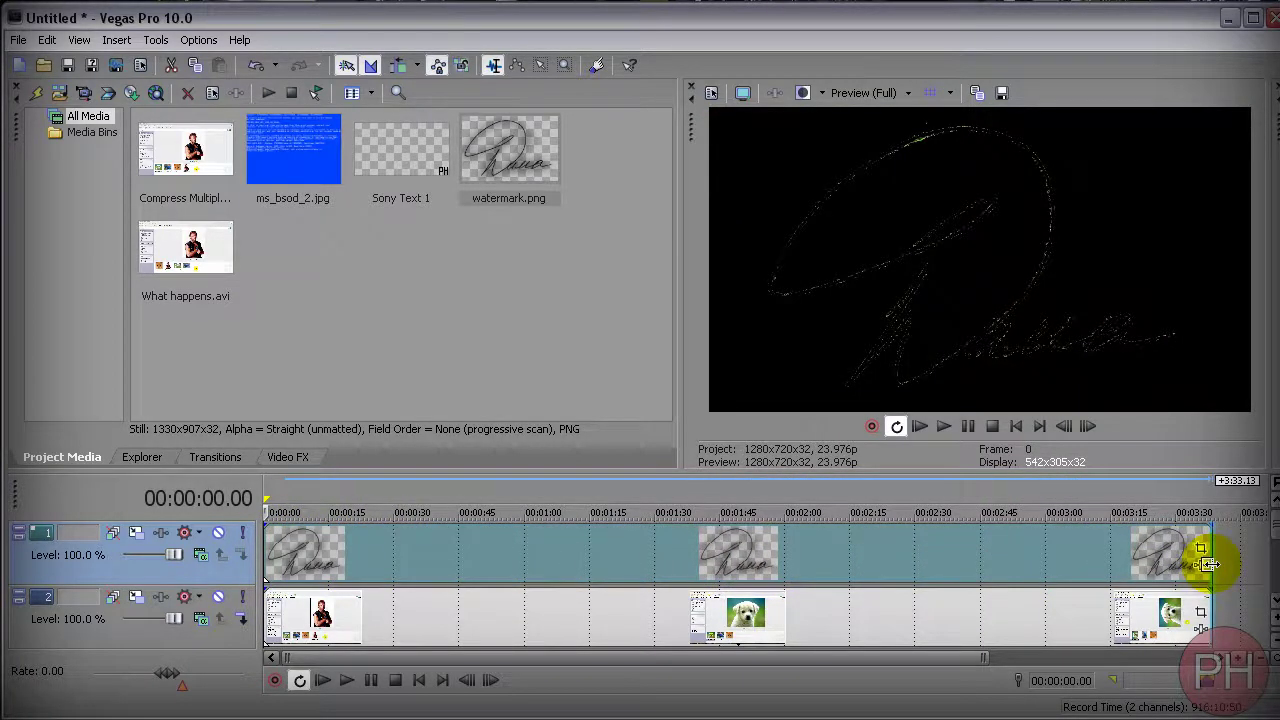
click(970, 540)
click(1025, 510)
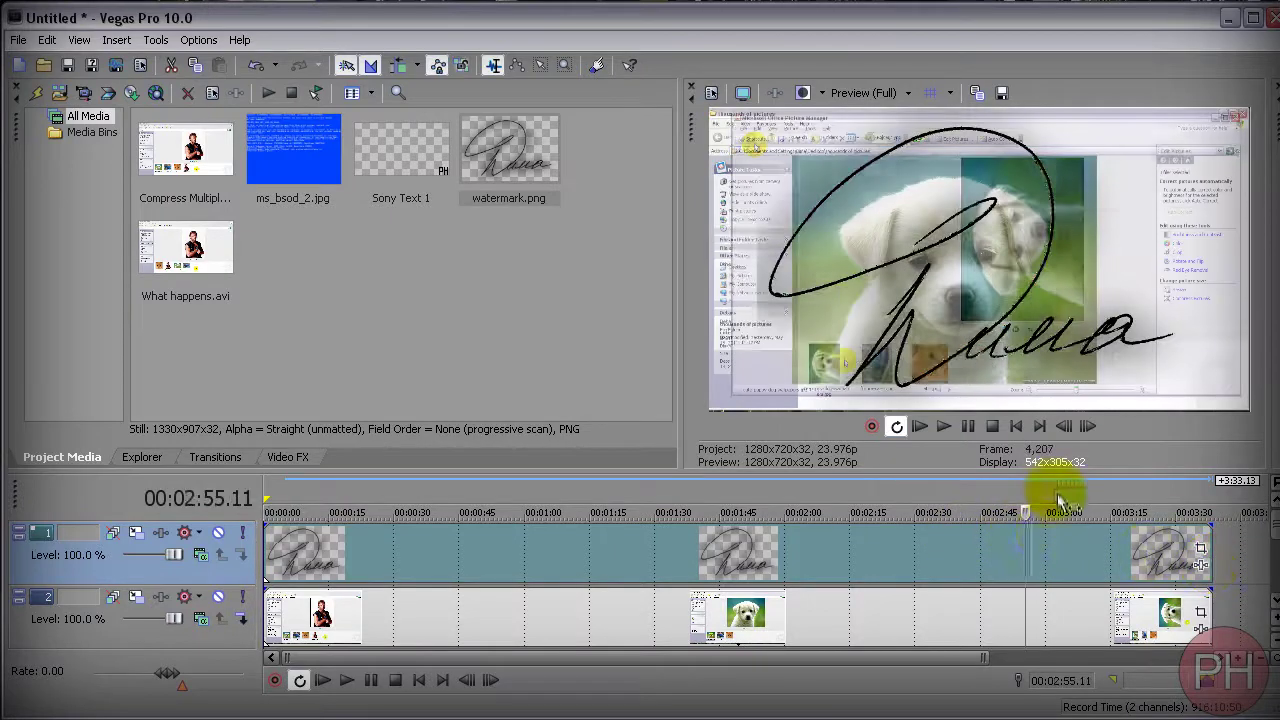
click(862, 537)
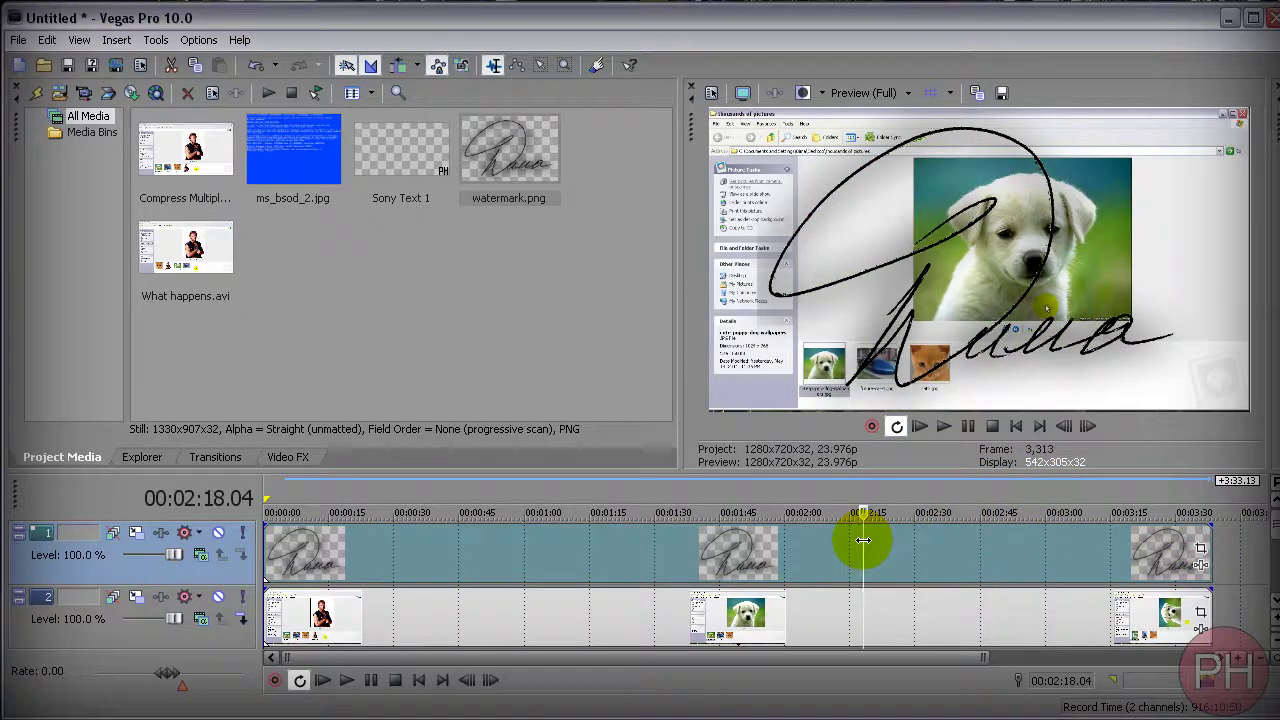
drag(862, 540, 1062, 545)
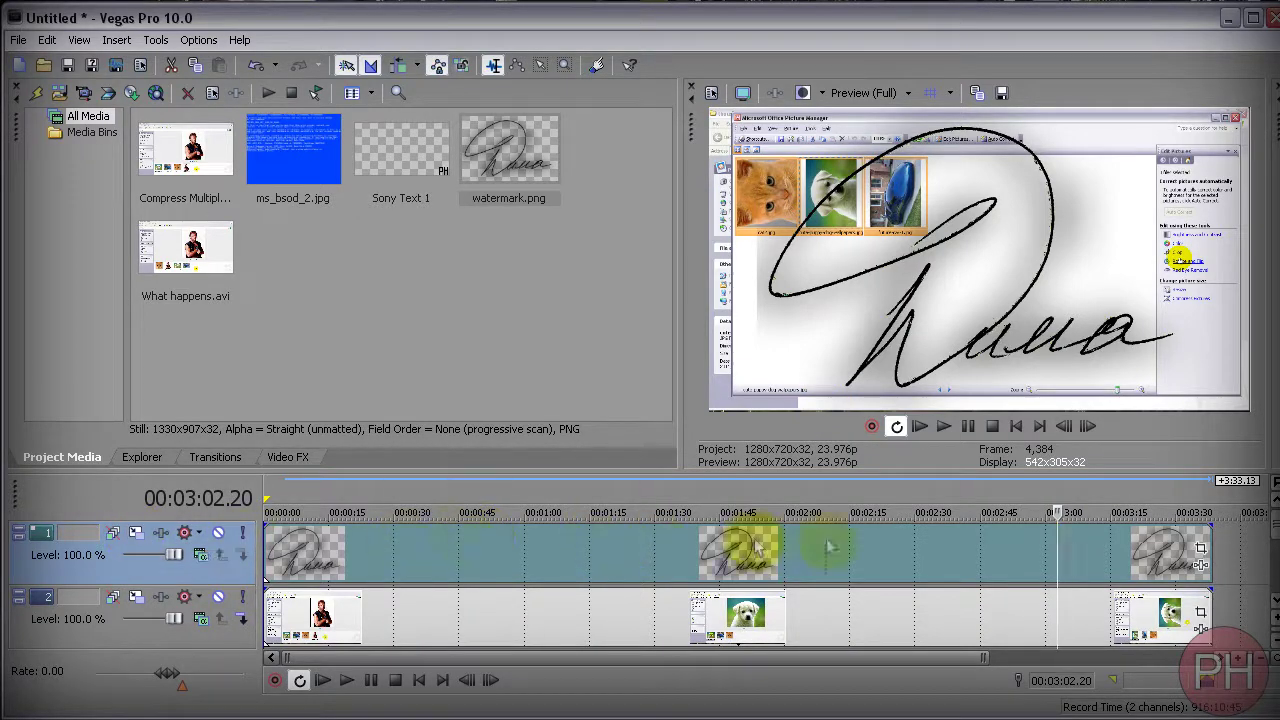
With Track Motion, shrink the signature to about 151 × 85 and move it to the bottom-right corner.
click(134, 530)
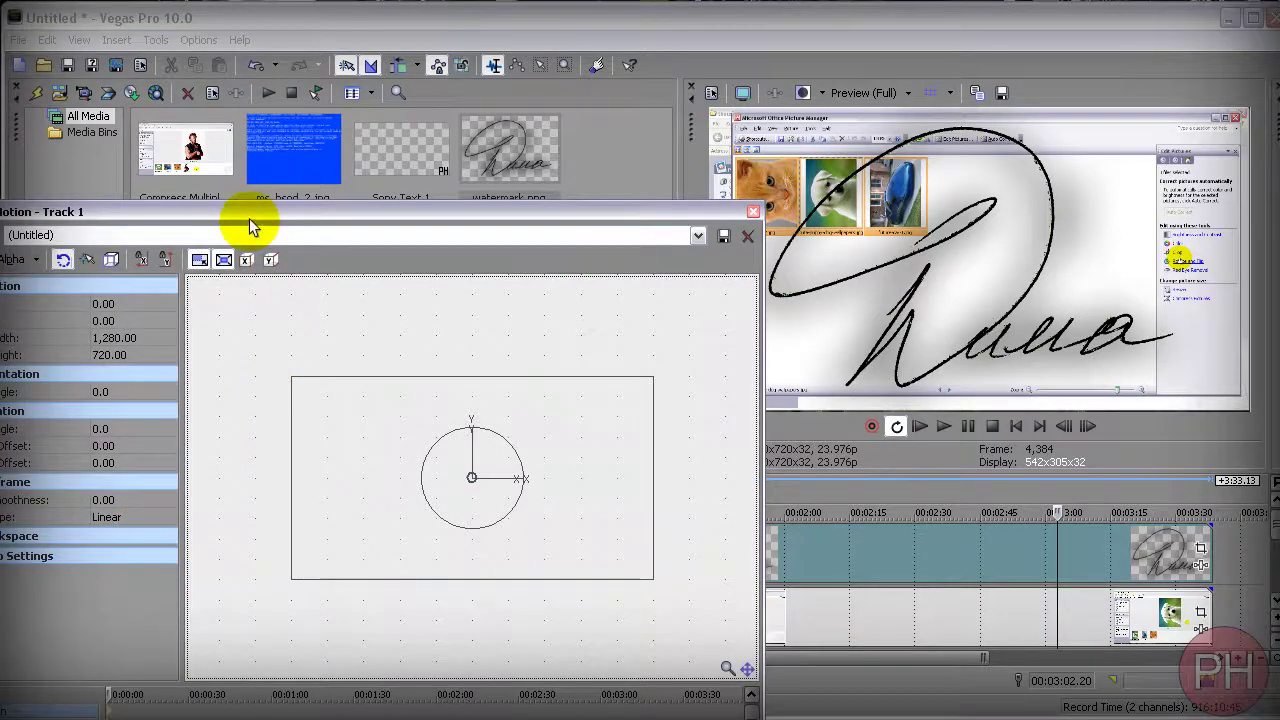
mouse_move(652, 376)
mouse_down()
mouse_move(571, 443)
mouse_move(495, 473)
mouse_up()
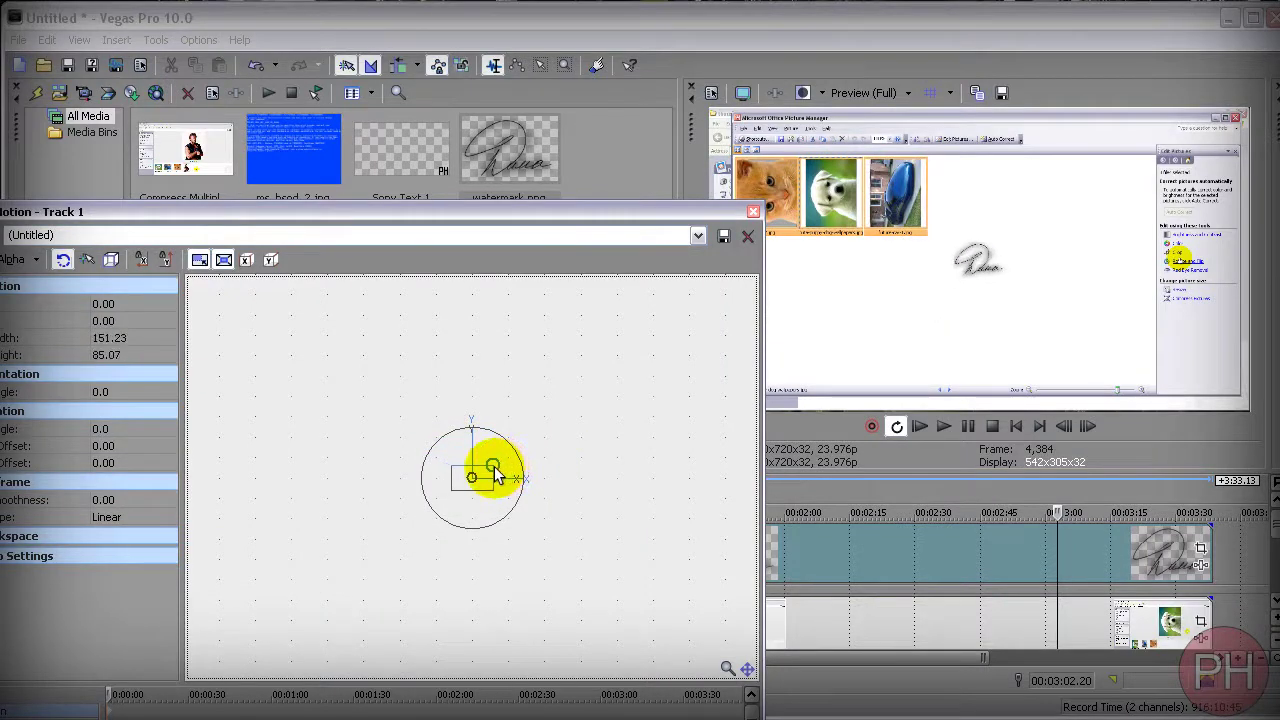
mouse_move(486, 490)
mouse_down()
mouse_move(618, 544)
mouse_move(640, 537)
mouse_move(669, 457)
mouse_move(634, 560)
mouse_move(640, 588)
mouse_move(651, 578)
mouse_up()
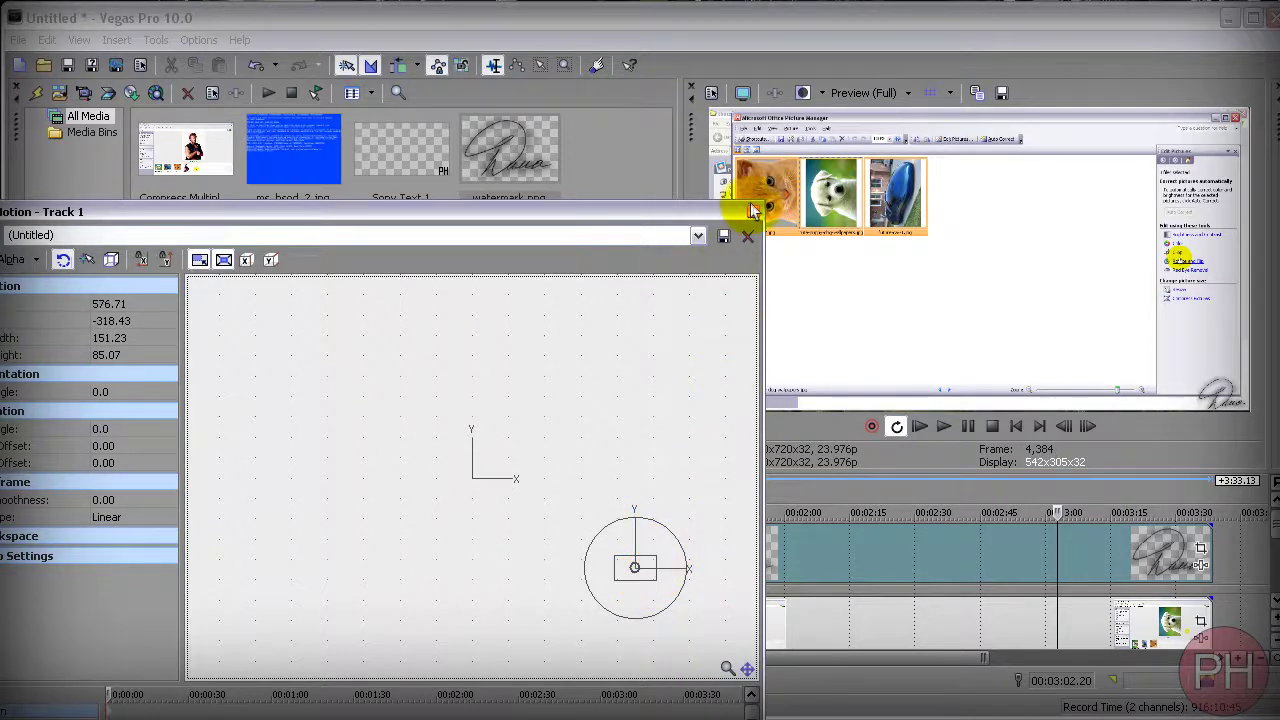
click(752, 211)
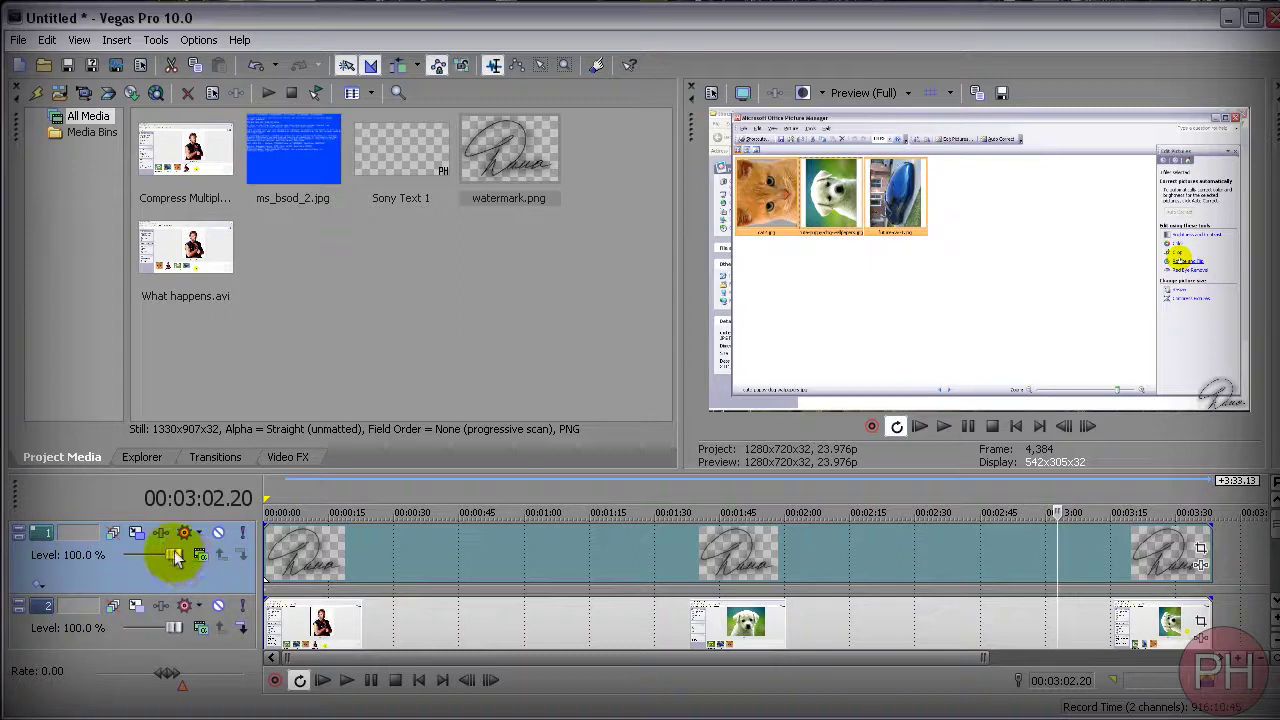
Drop Track 1's Level to 23.5% and enlarge the Video Preview over the timeline.
drag(174, 557, 136, 557)
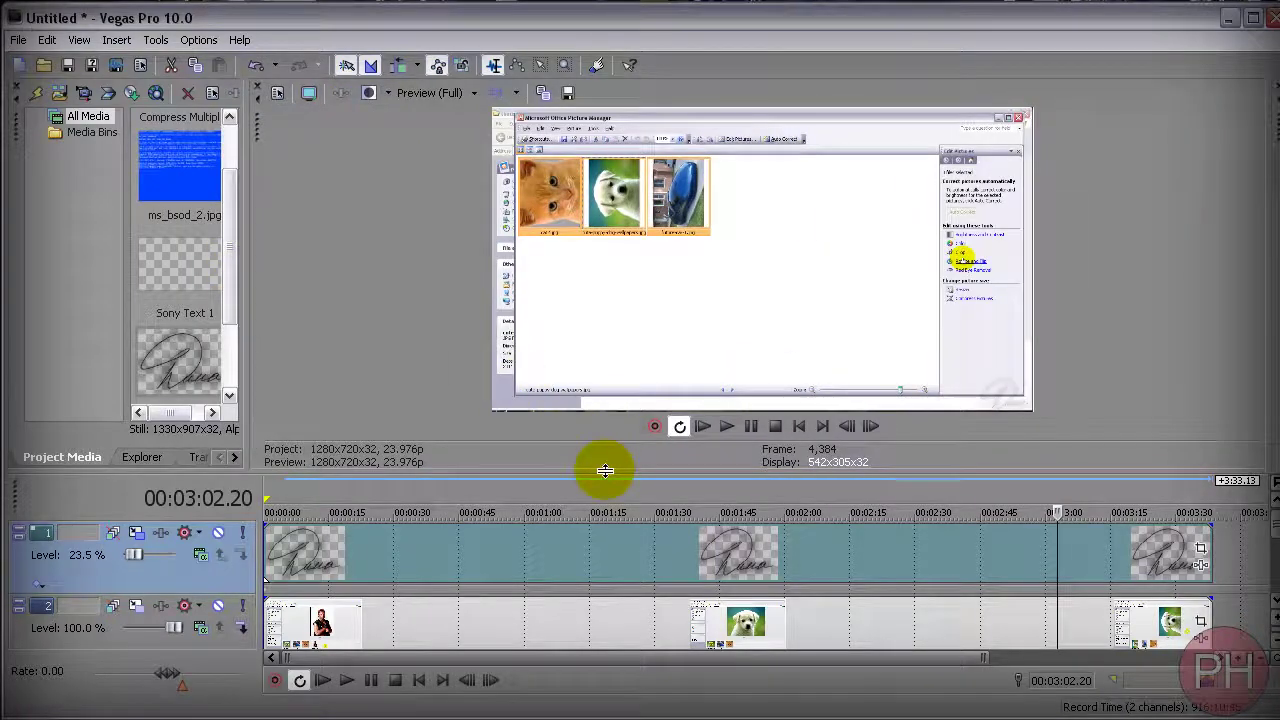
drag(608, 437, 611, 700)
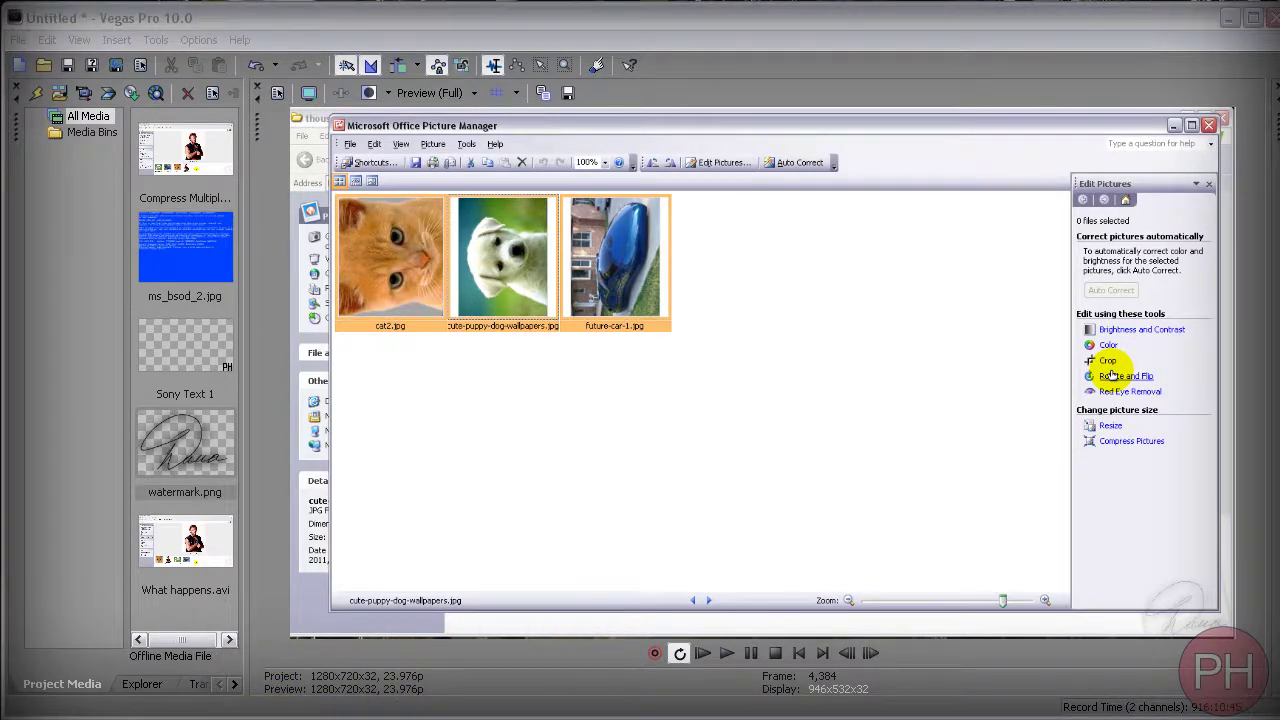
Restore the timeline below a smaller preview and set Track 1's Level to 62.7%.
drag(563, 712, 571, 457)
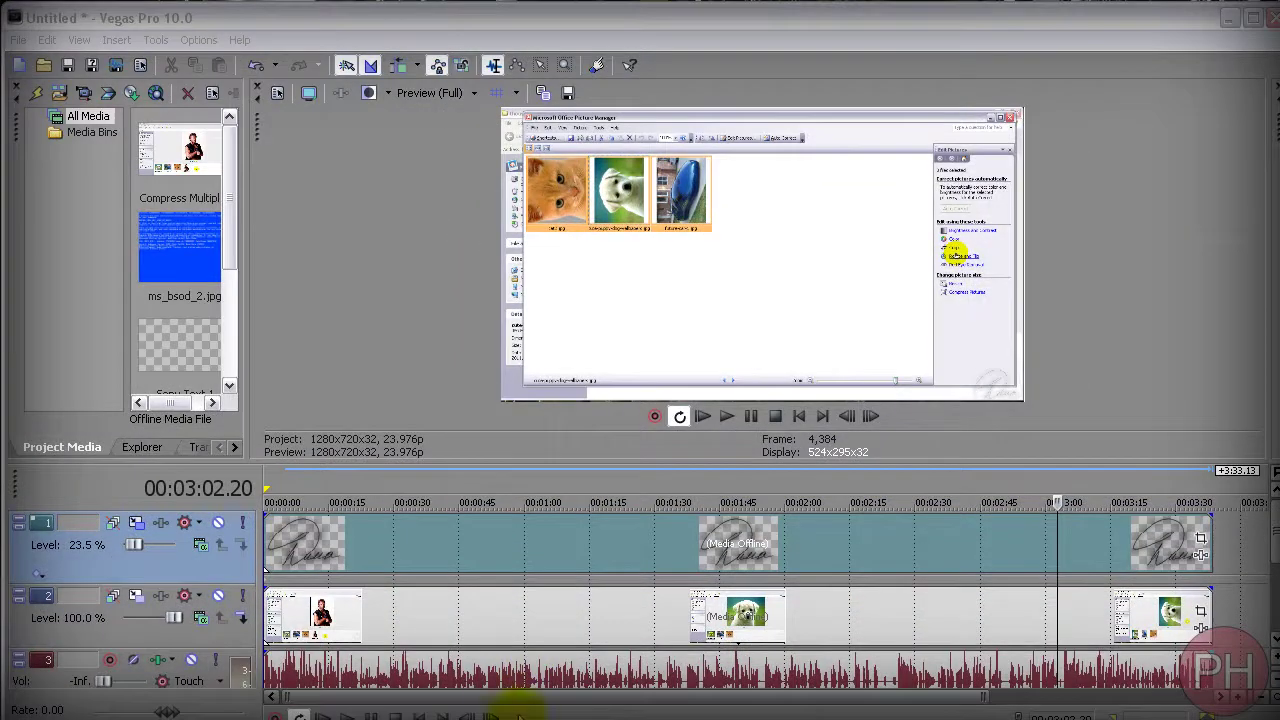
drag(134, 544, 286, 537)
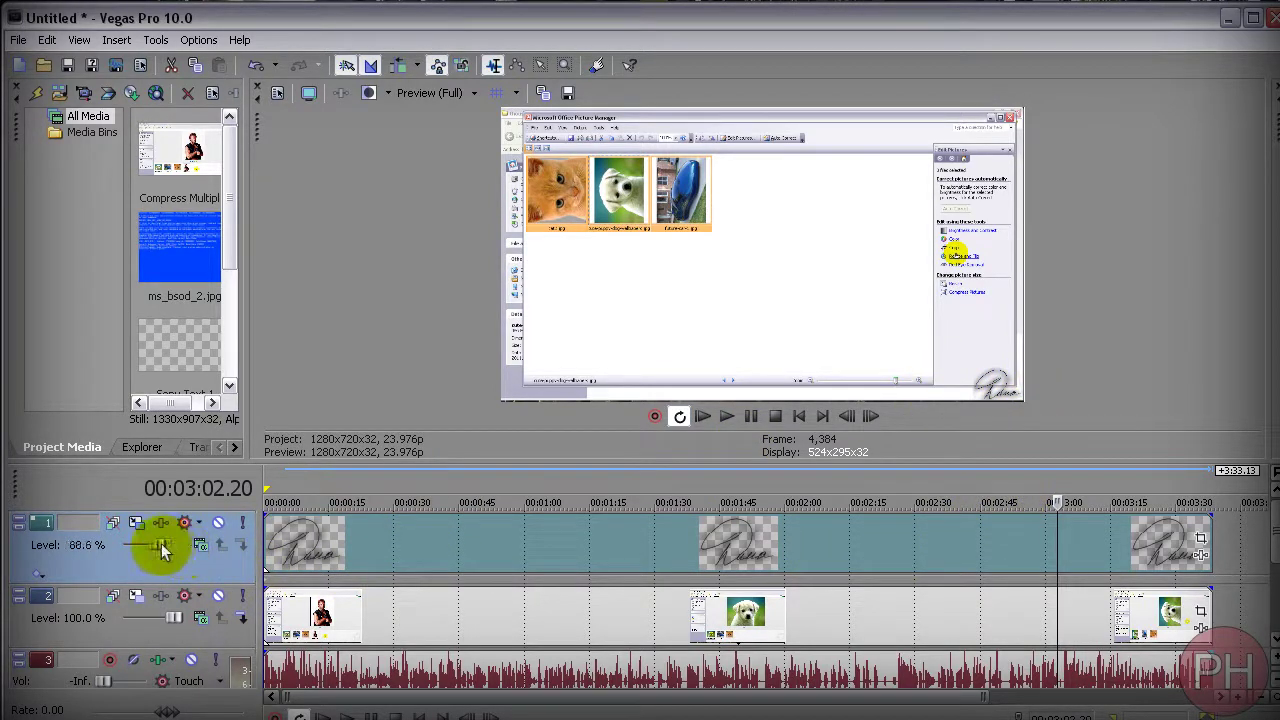
drag(161, 545, 158, 543)
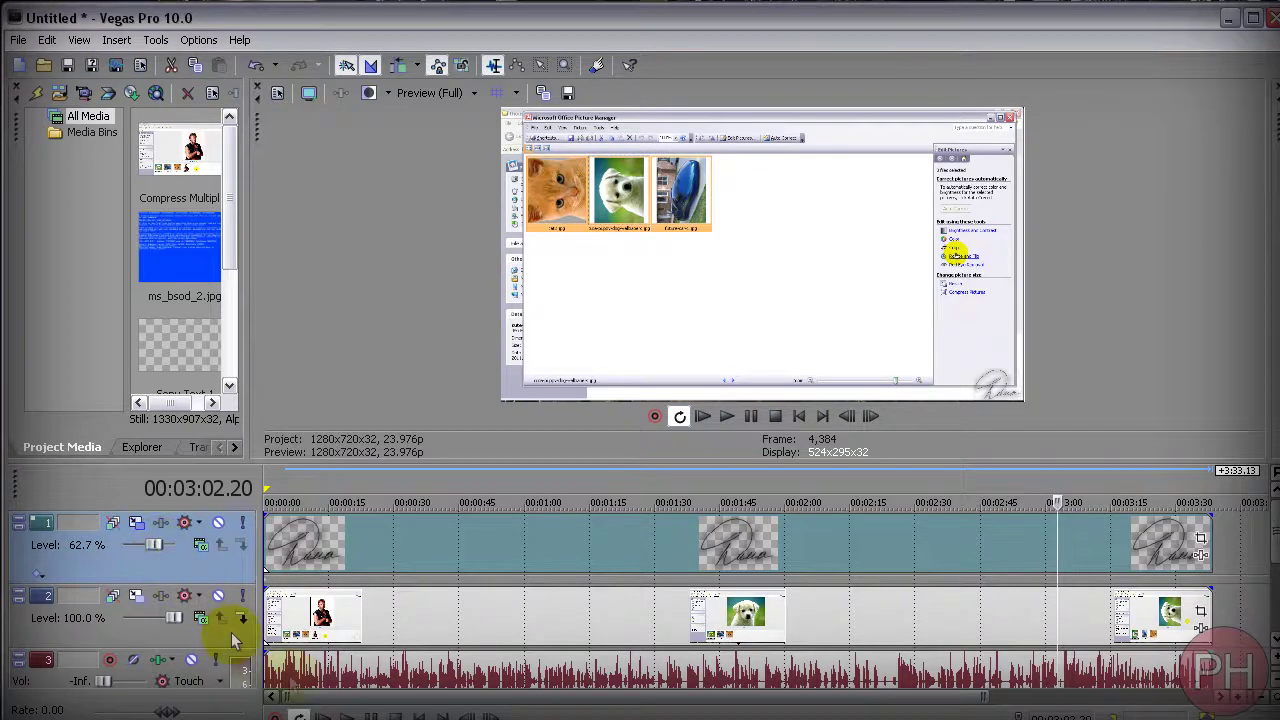
click(467, 699)
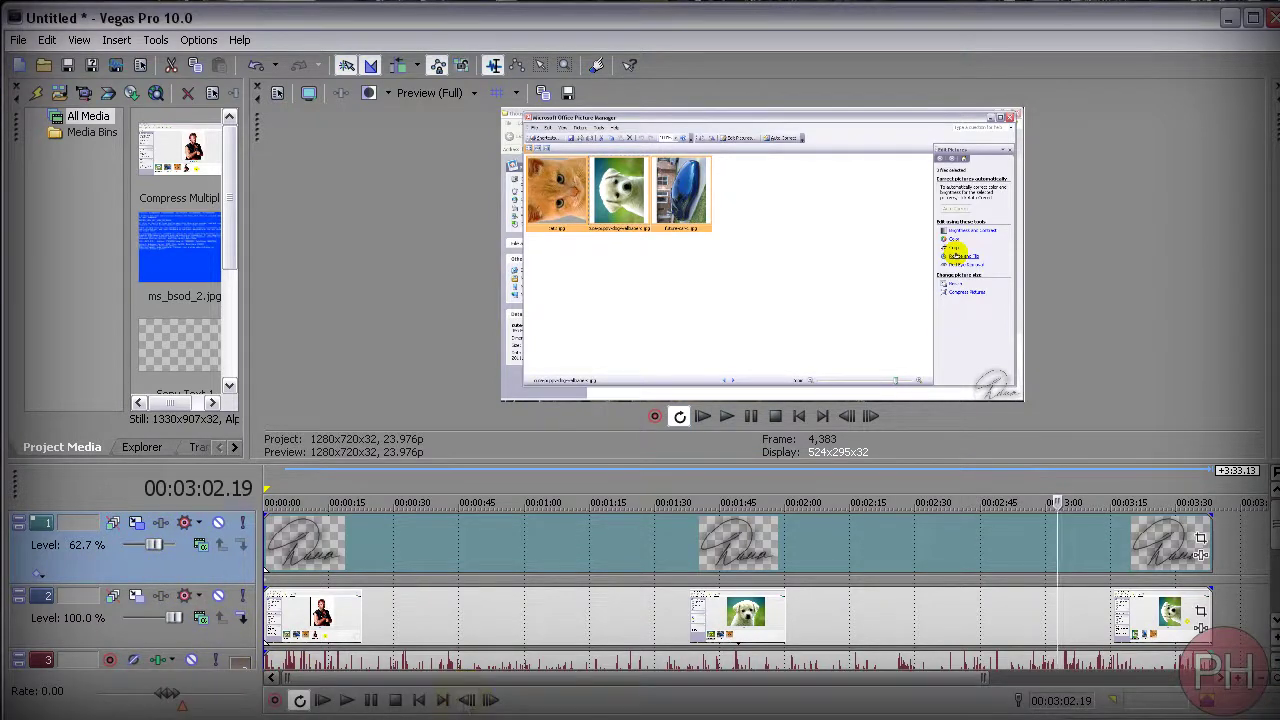